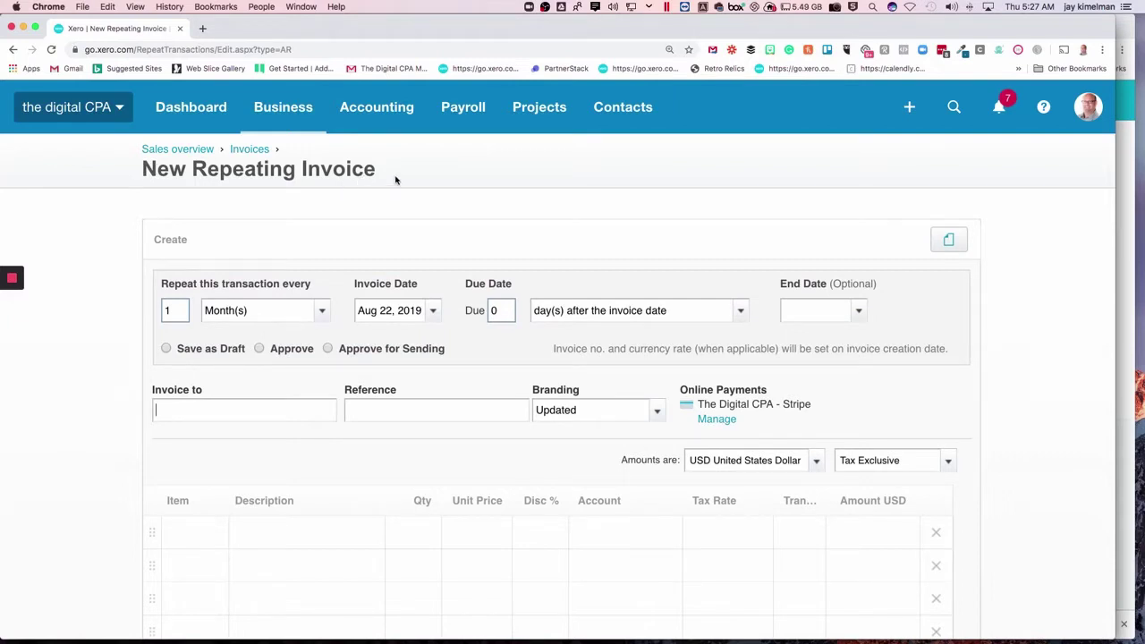
Address the repeating invoice to the customer contact by typing and picking the name
{"action": "scroll", "coordinate": [395, 180], "scroll_direction": "down", "scroll_amount": 1}
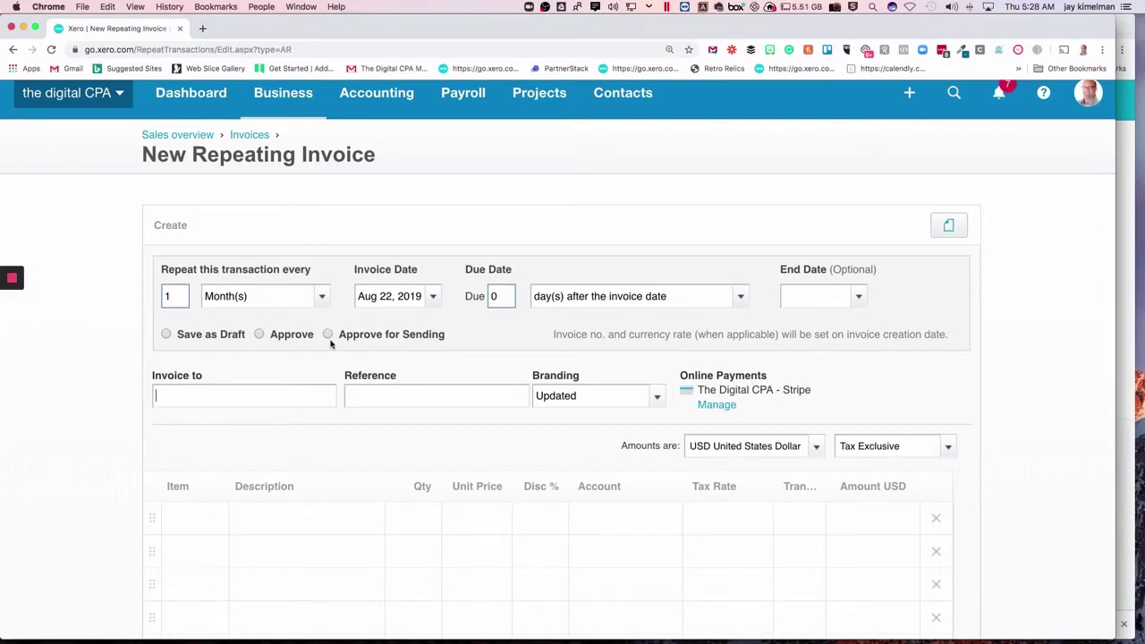
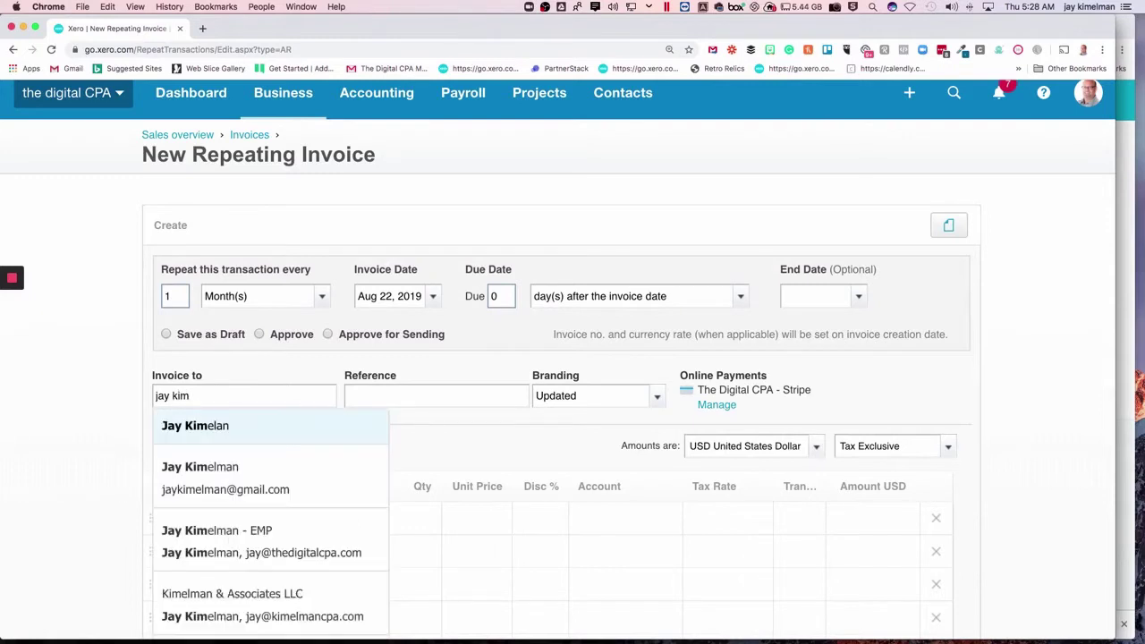
{"action": "key", "text": "Down"}
{"action": "key", "text": "Tab"}
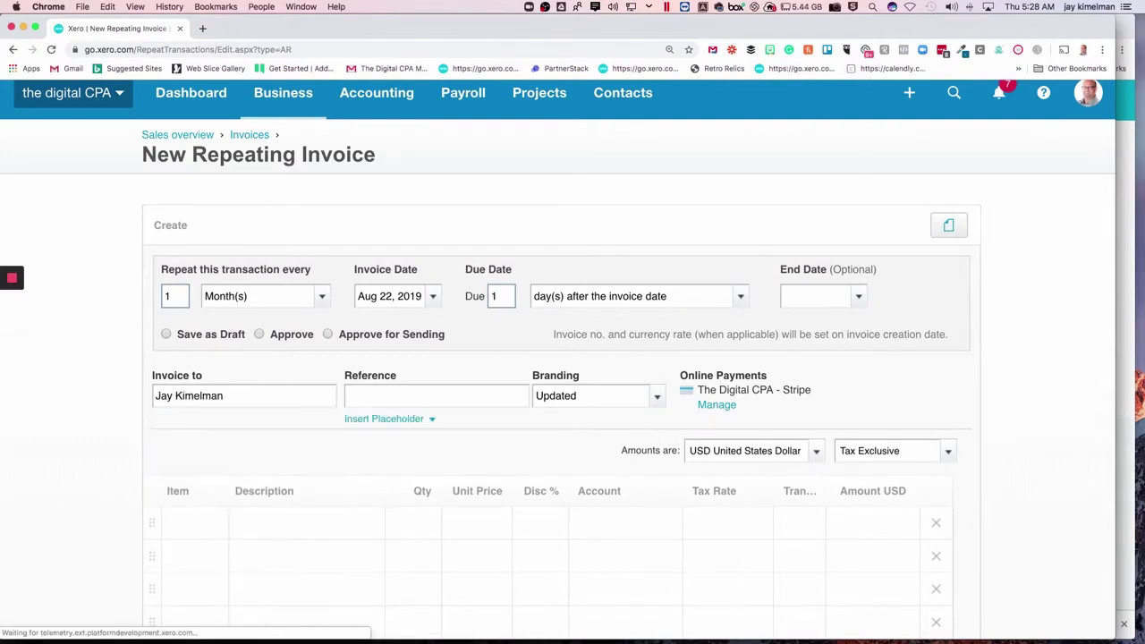
Add the line 'testing xero auto pay', quantity 1, unit price 10, account 4000 - Sales
{"action": "left_click", "coordinate": [263, 534]}
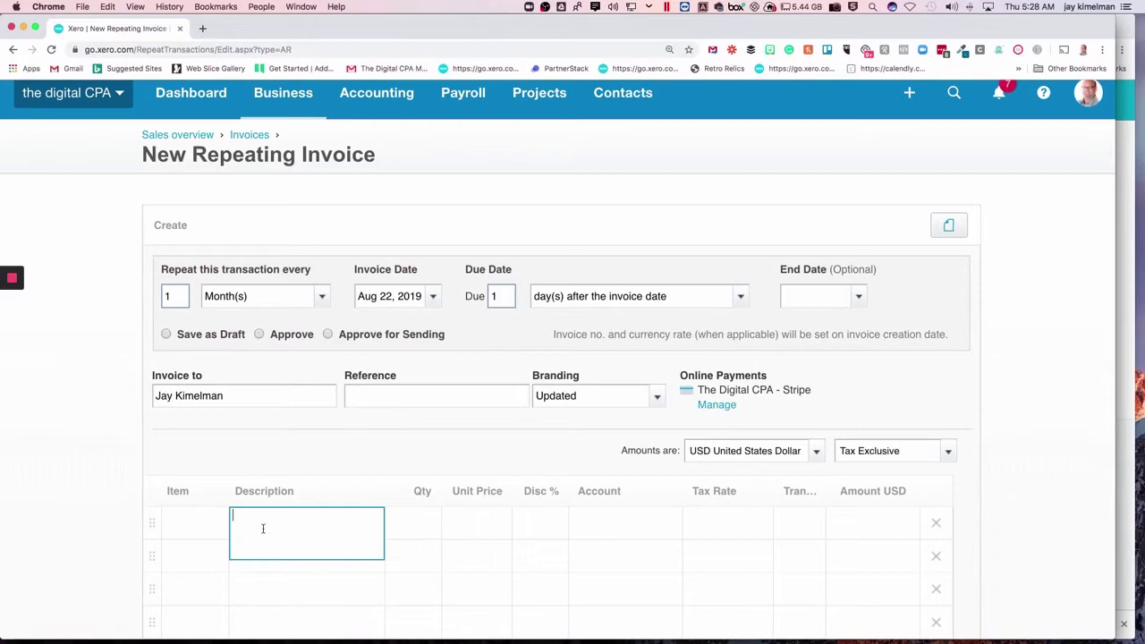
{"action": "type", "text": "testing xero auto pay"}
{"action": "key", "text": "Tab"}
{"action": "type", "text": "1"}
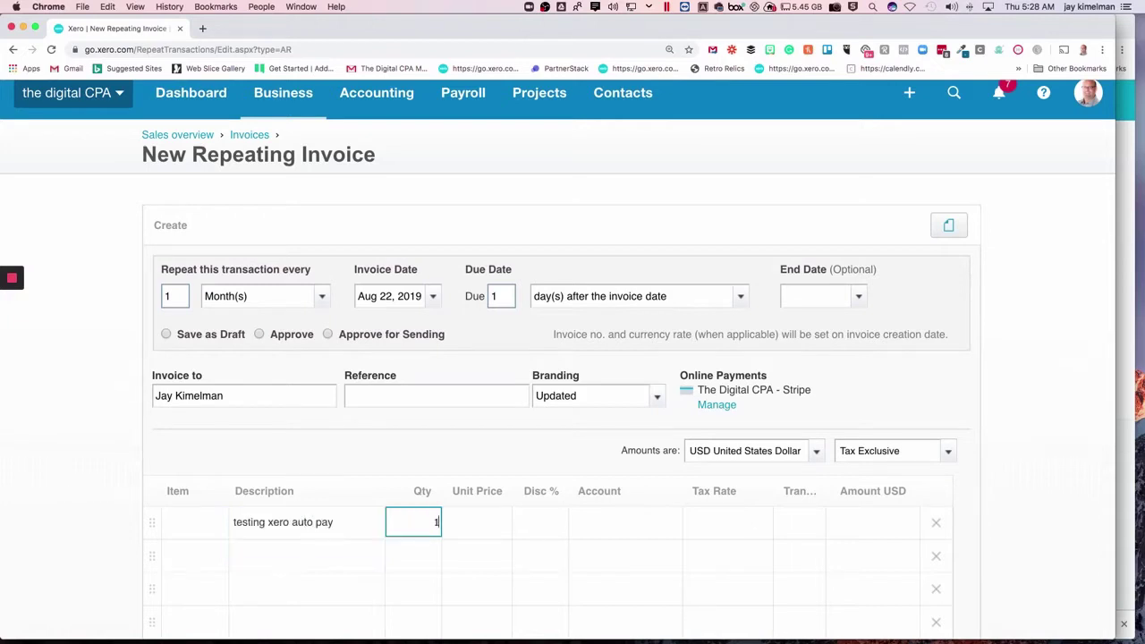
{"action": "key", "text": "Tab"}
{"action": "type", "text": "10"}
{"action": "key", "text": "Tab"}
{"action": "key", "text": "Tab"}
{"action": "type", "text": "sa"}
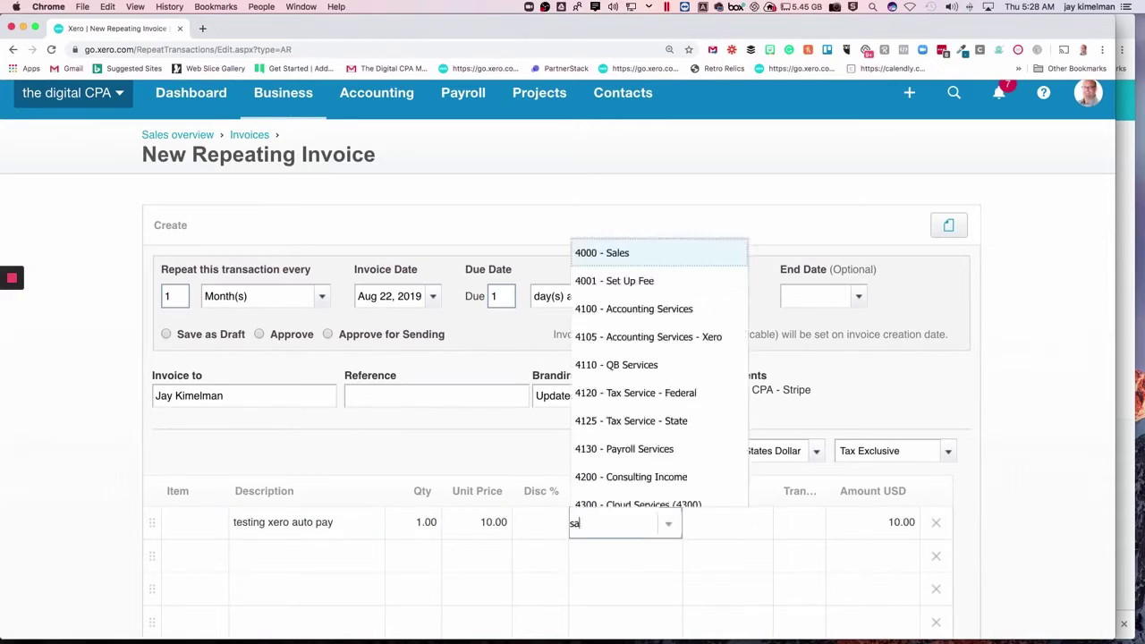
{"action": "type", "text": "les"}
{"action": "key", "text": "Tab"}
{"action": "scroll", "coordinate": [296, 480], "scroll_direction": "down", "scroll_amount": 5}
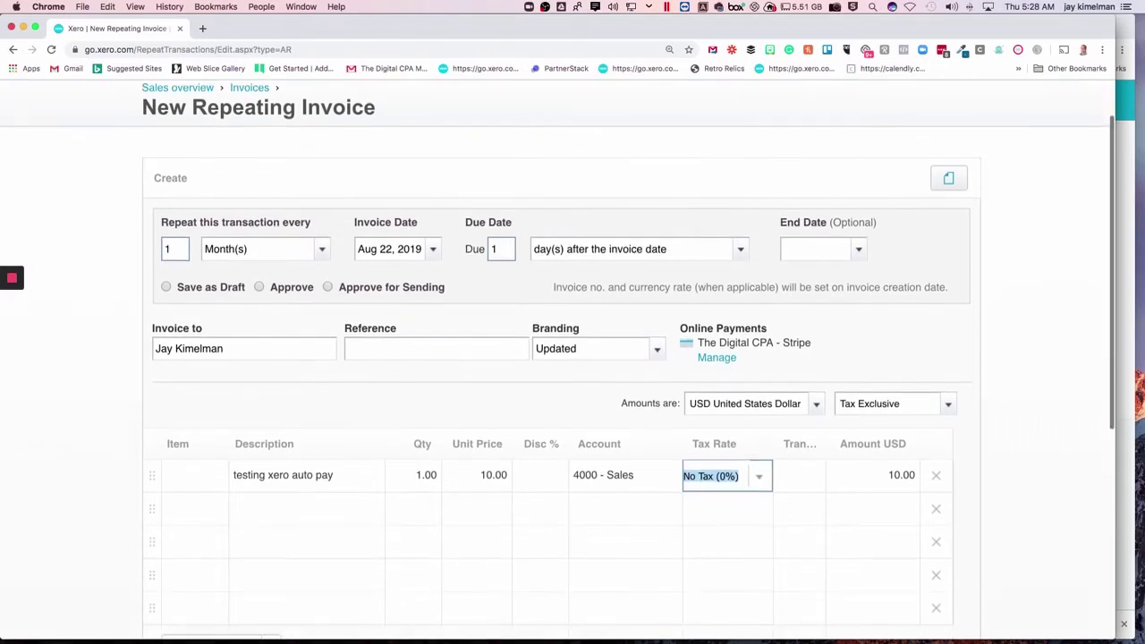
{"action": "scroll", "coordinate": [296, 480], "scroll_direction": "up", "scroll_amount": 3}
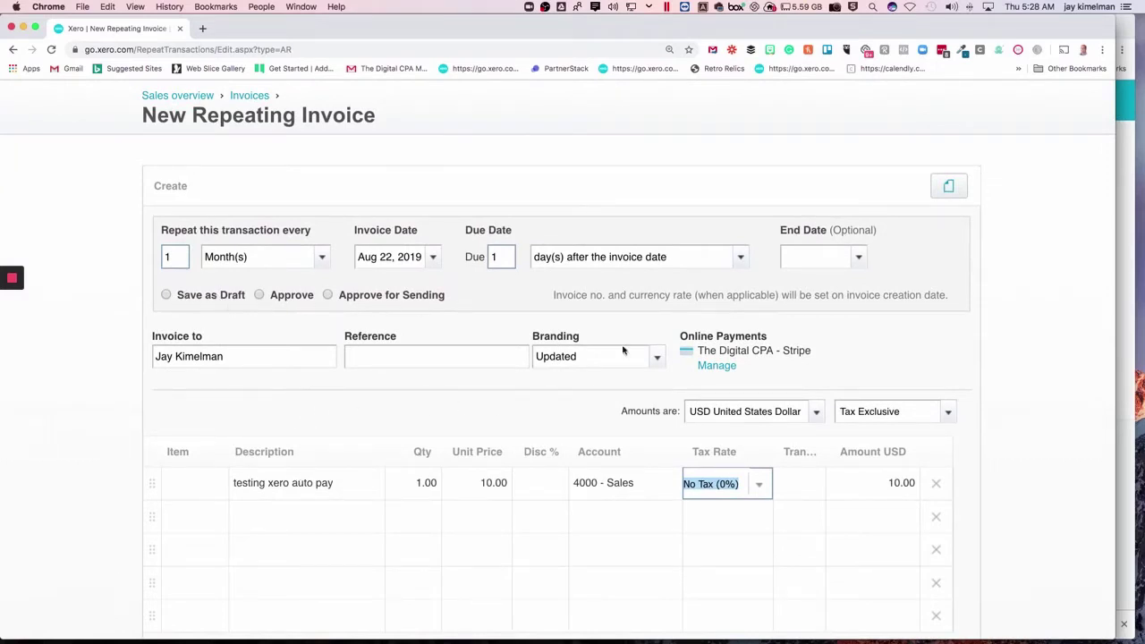
Choose Approve for Sending and tick Offer auto pay on the repeating invoice
{"action": "left_click", "coordinate": [327, 295]}
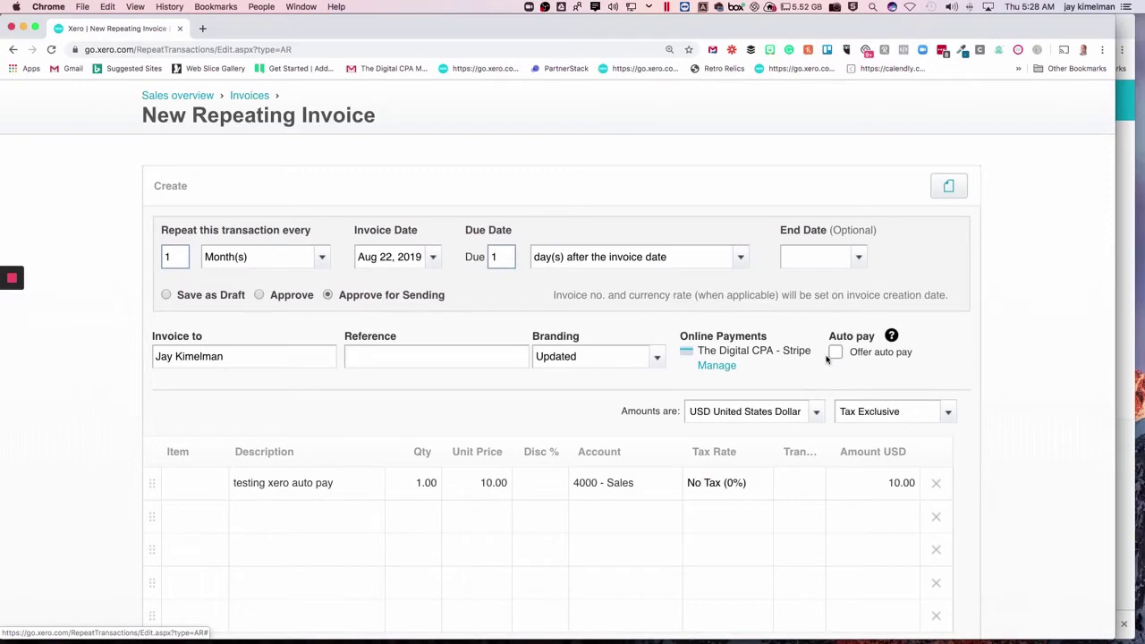
{"action": "left_click", "coordinate": [836, 353]}
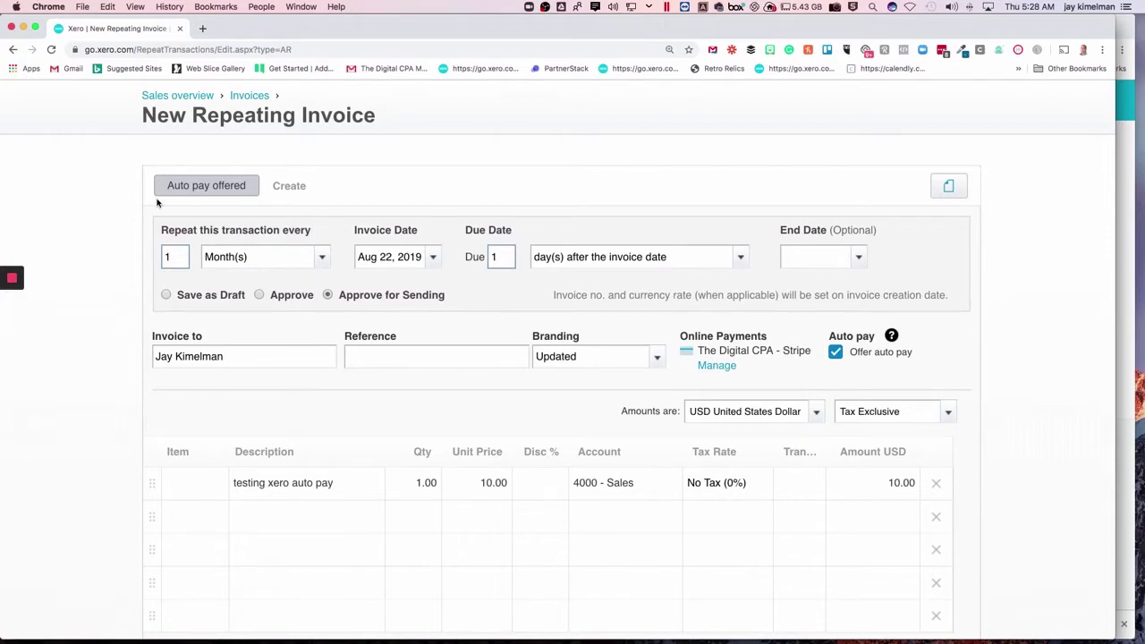
Save the invoice and review the Auto pay: Basic email message with its Auto Pay Information placeholder
{"action": "scroll", "coordinate": [156, 203], "scroll_direction": "down", "scroll_amount": 5}
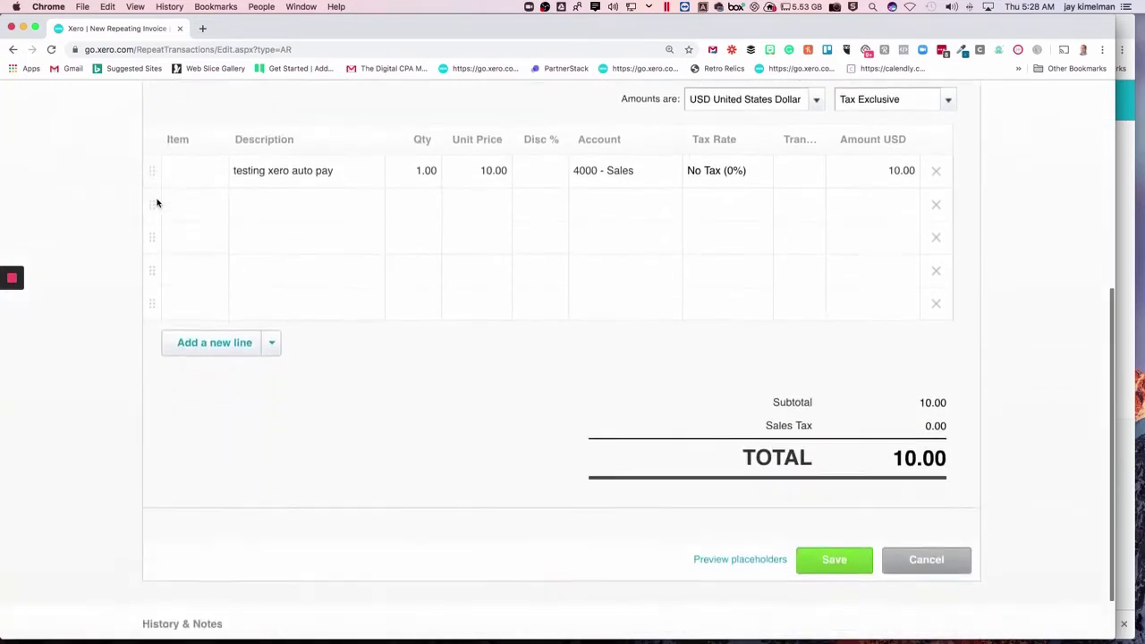
{"action": "left_click", "coordinate": [832, 555]}
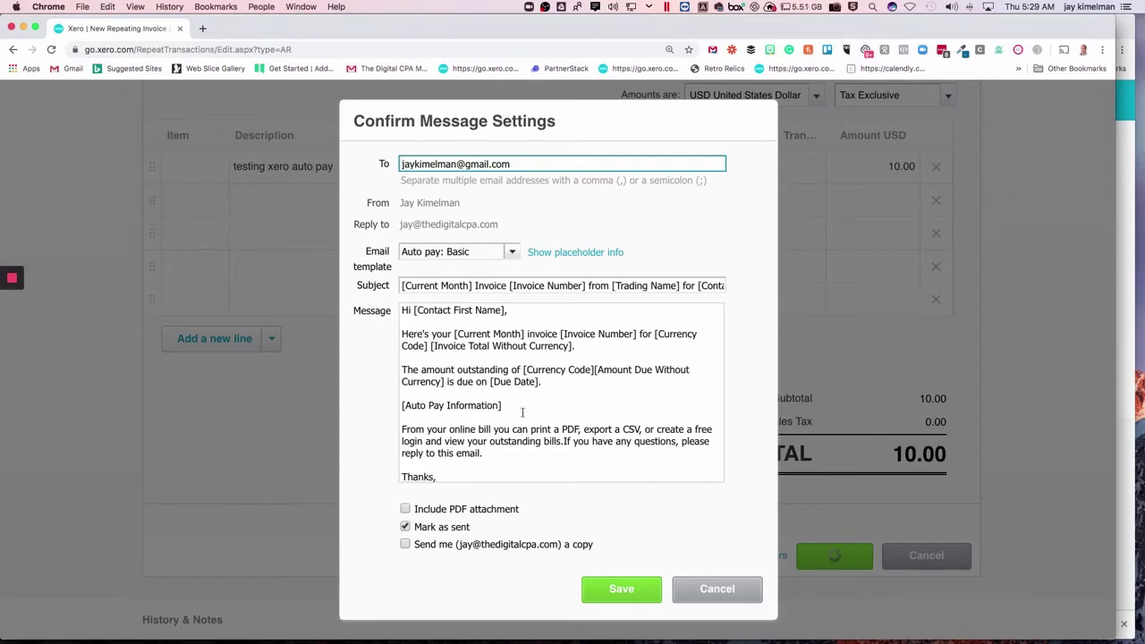
{"action": "left_click_drag", "start_coordinate": [503, 406], "coordinate": [408, 399]}
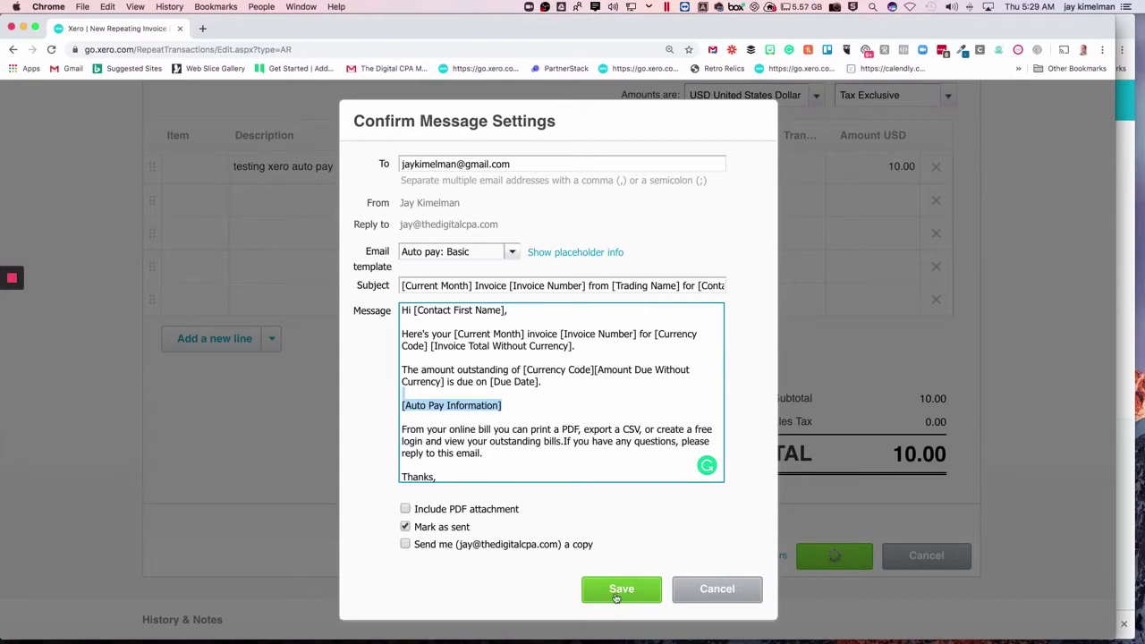
Confirm the message settings and reach the Repeating list showing 10.00 monthly, Auto pay offered
{"action": "left_click", "coordinate": [618, 593]}
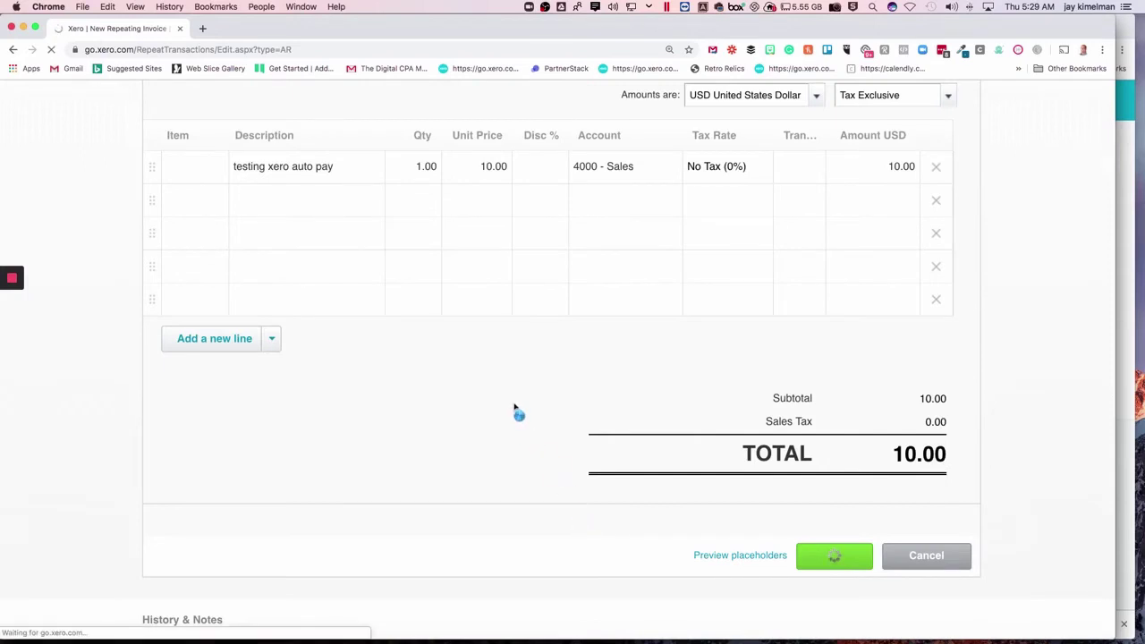
{"action": "mouse_move", "coordinate": [31, 330]}
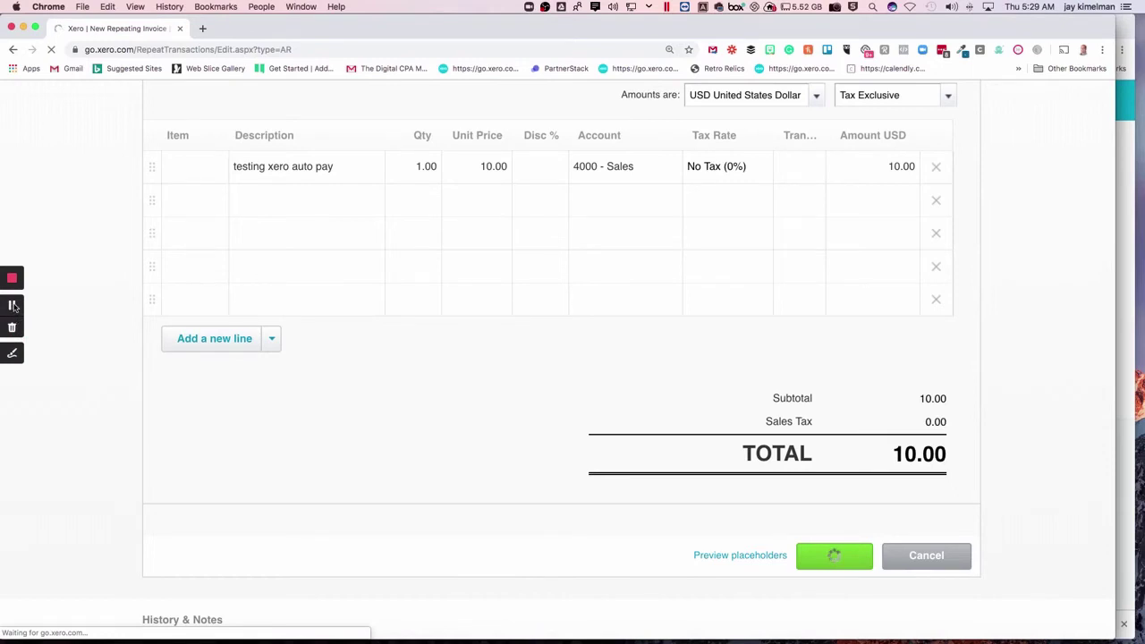
{"action": "left_click", "coordinate": [12, 306]}
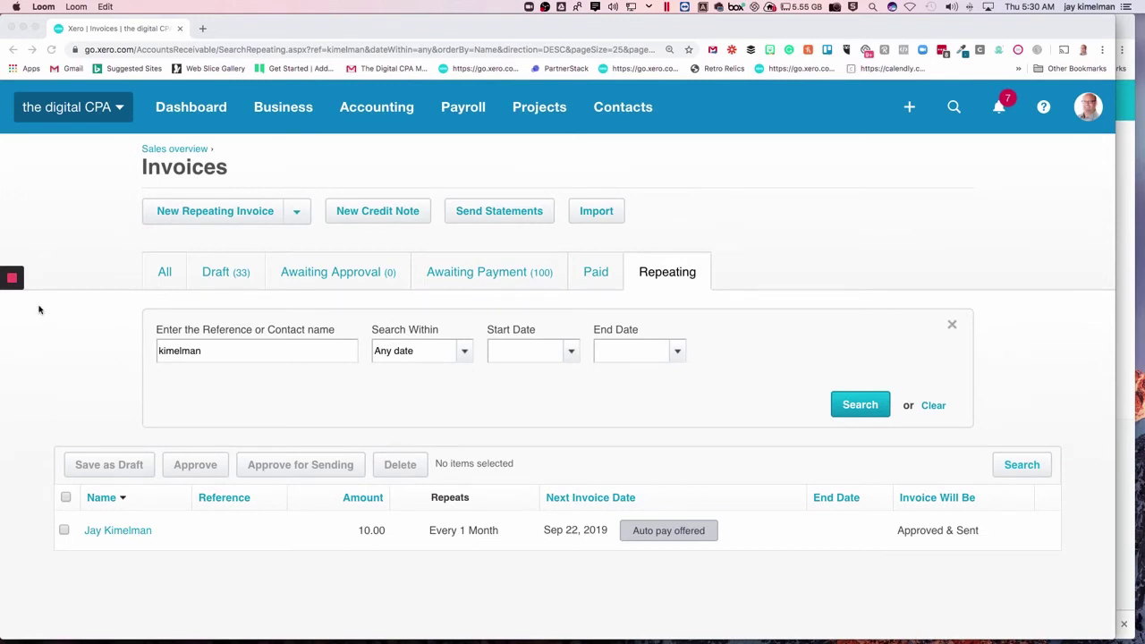
Open invoice INV-4260 and share it to view the customer's online invoice
{"action": "left_click", "coordinate": [12, 307]}
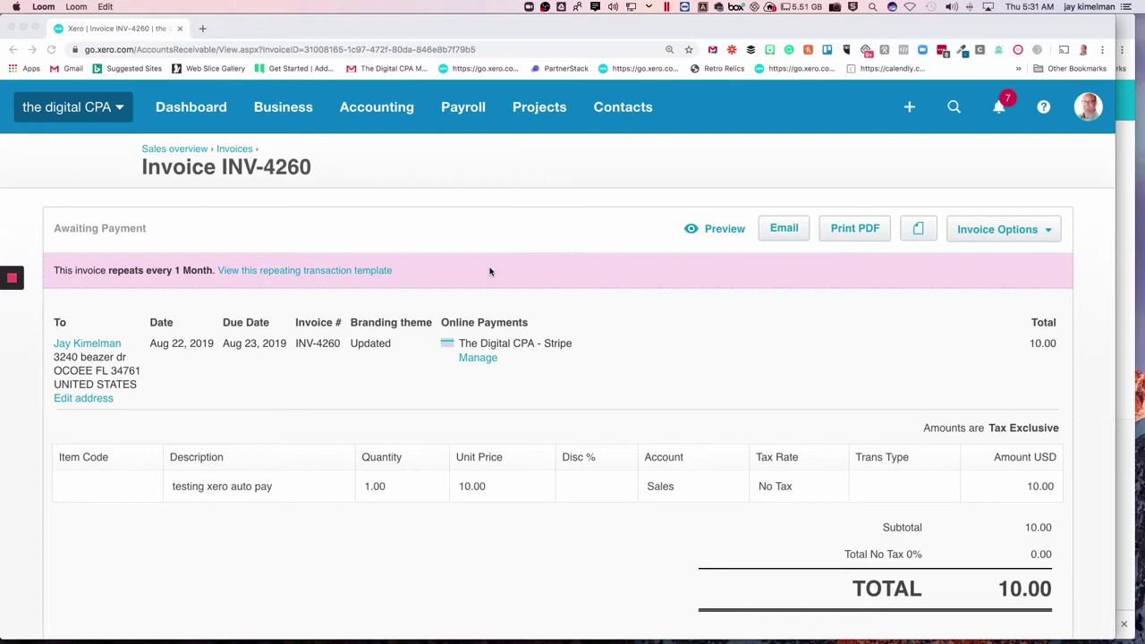
{"action": "left_click", "coordinate": [1021, 231]}
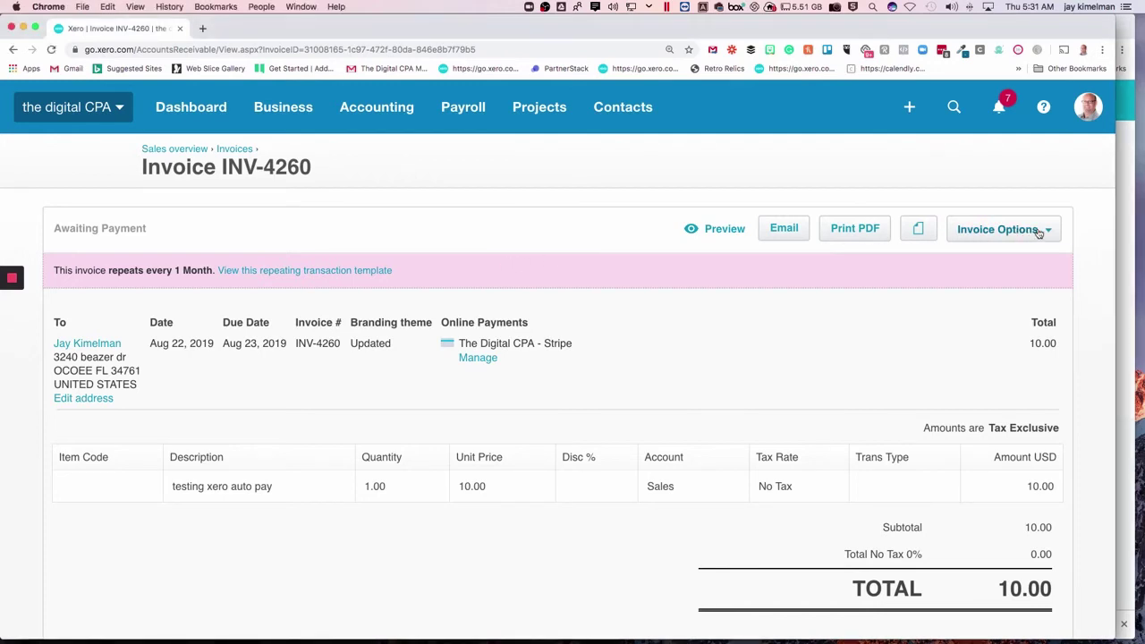
{"action": "left_click", "coordinate": [1021, 231]}
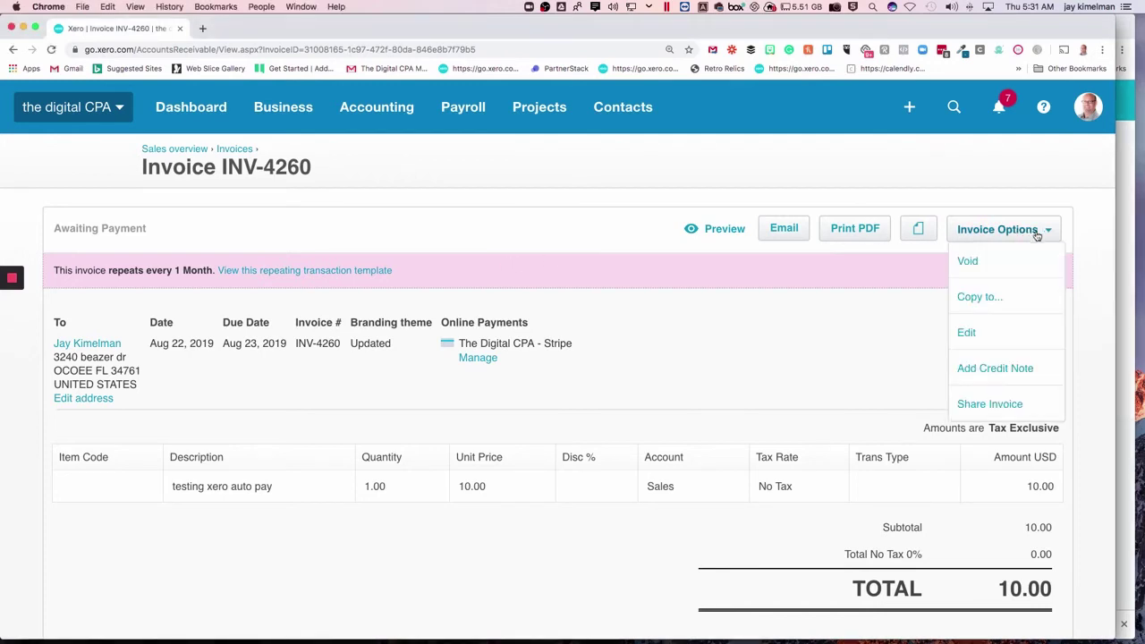
{"action": "left_click", "coordinate": [990, 405]}
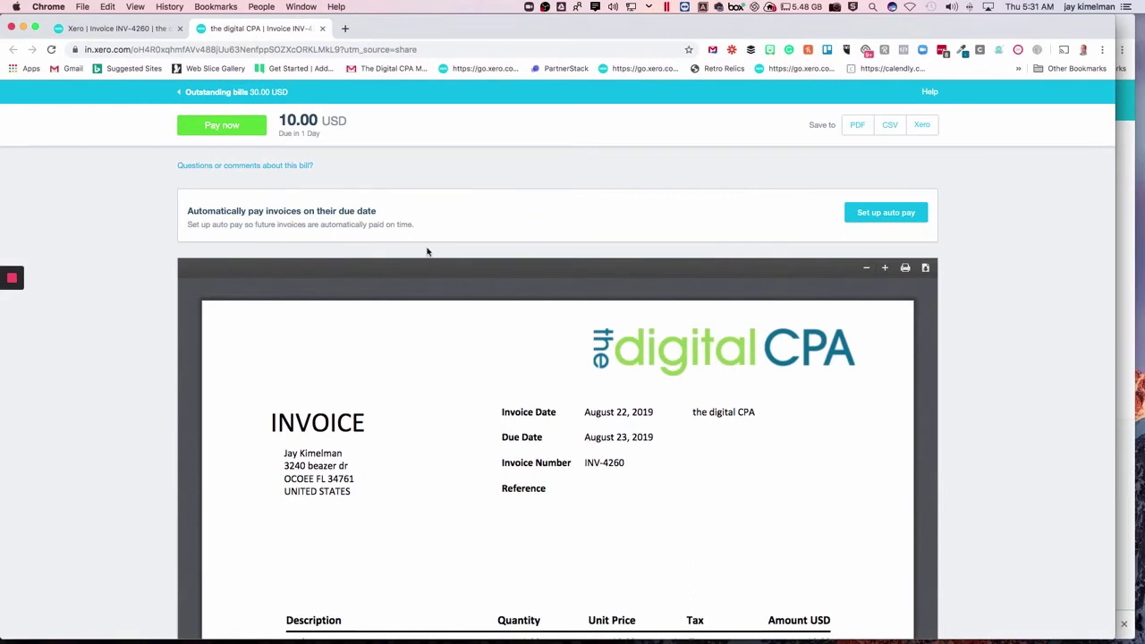
Pay INV-4260's 10.00 USD by card, agreeing to auto pay future invoices, then view the notice
{"action": "left_click", "coordinate": [895, 214]}
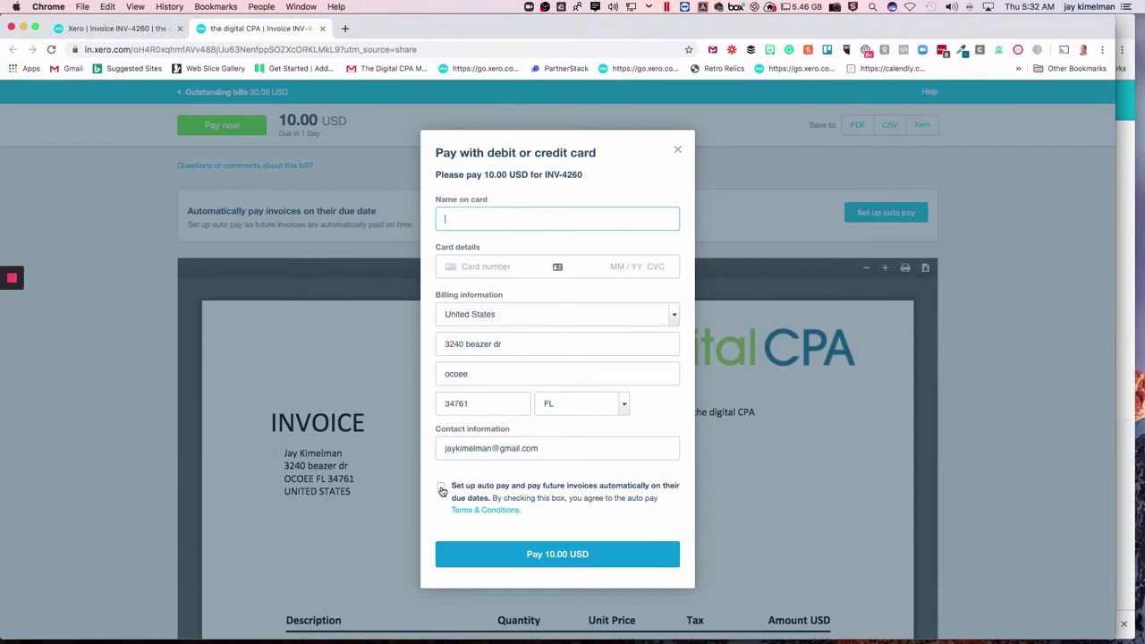
{"action": "left_click", "coordinate": [441, 488]}
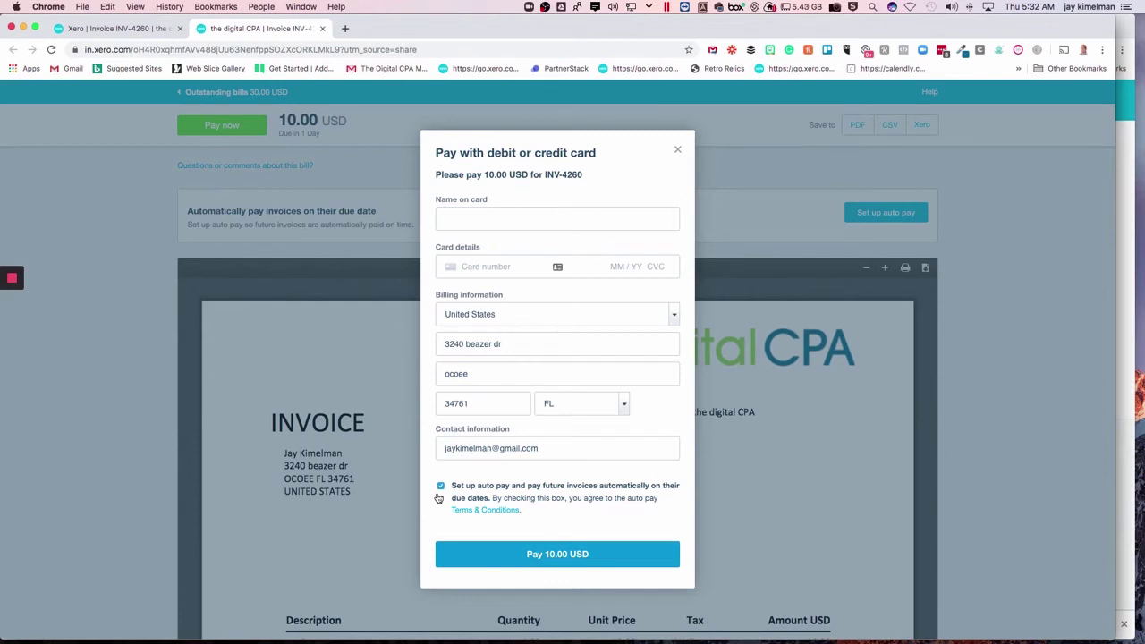
{"action": "left_click", "coordinate": [578, 560]}
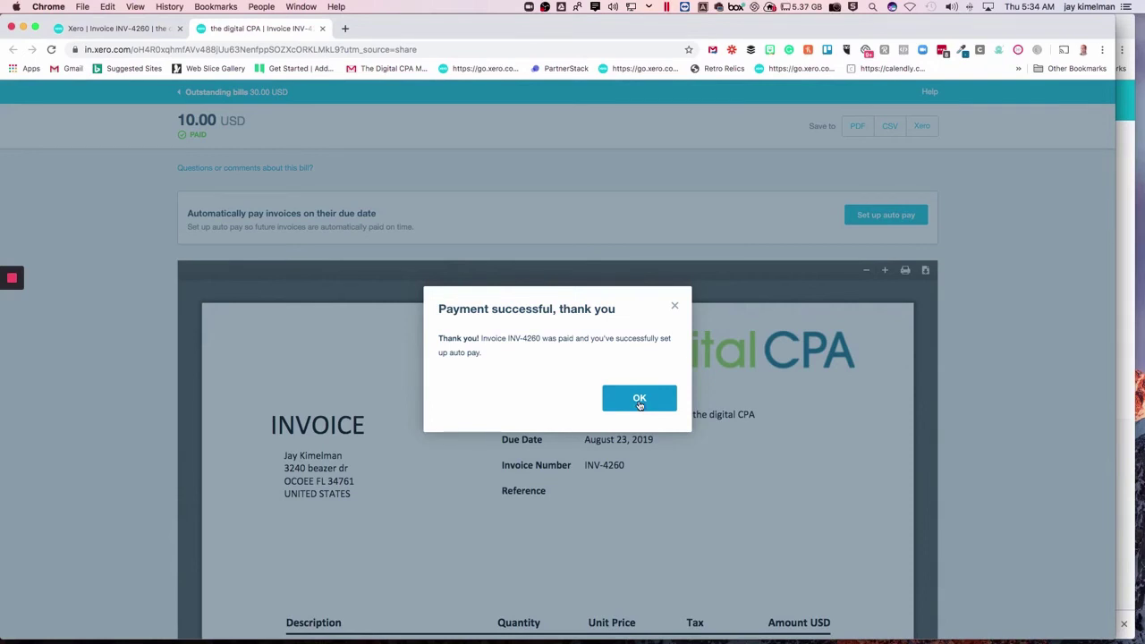
{"action": "left_click", "coordinate": [640, 403]}
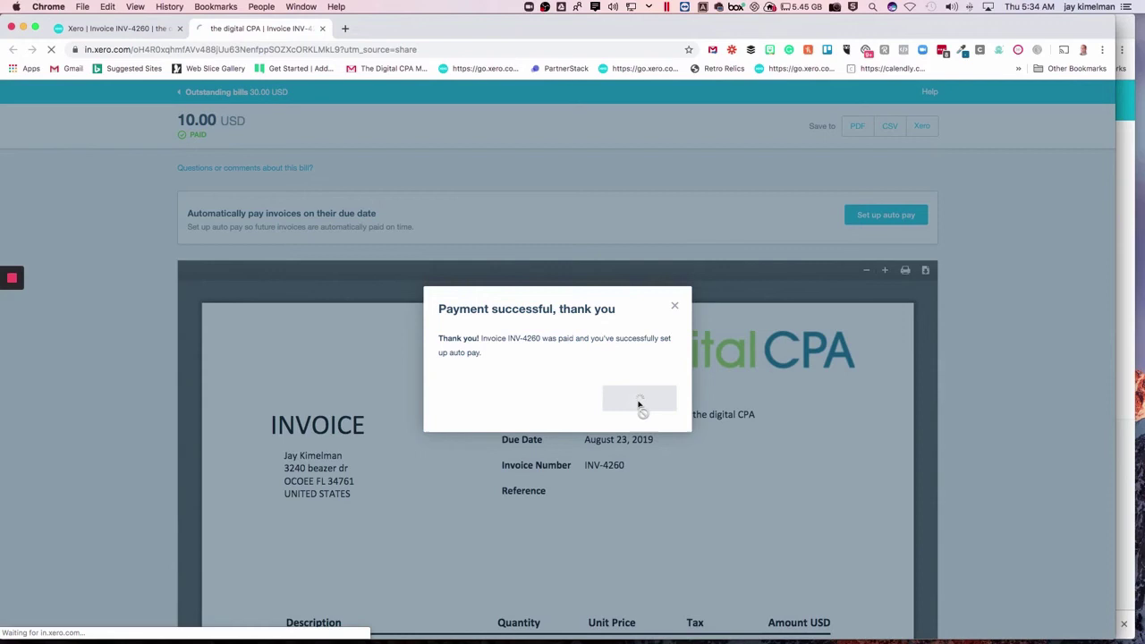
{"action": "left_click", "coordinate": [13, 307]}
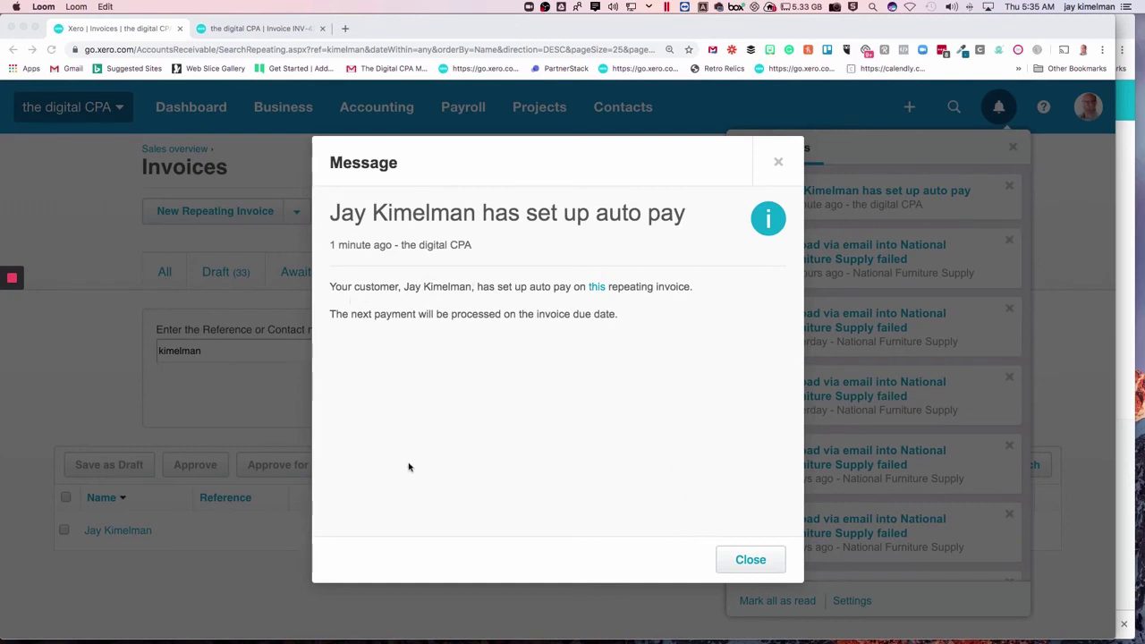
Close the auto pay message to return to the Repeating invoices list
{"action": "left_click", "coordinate": [748, 561]}
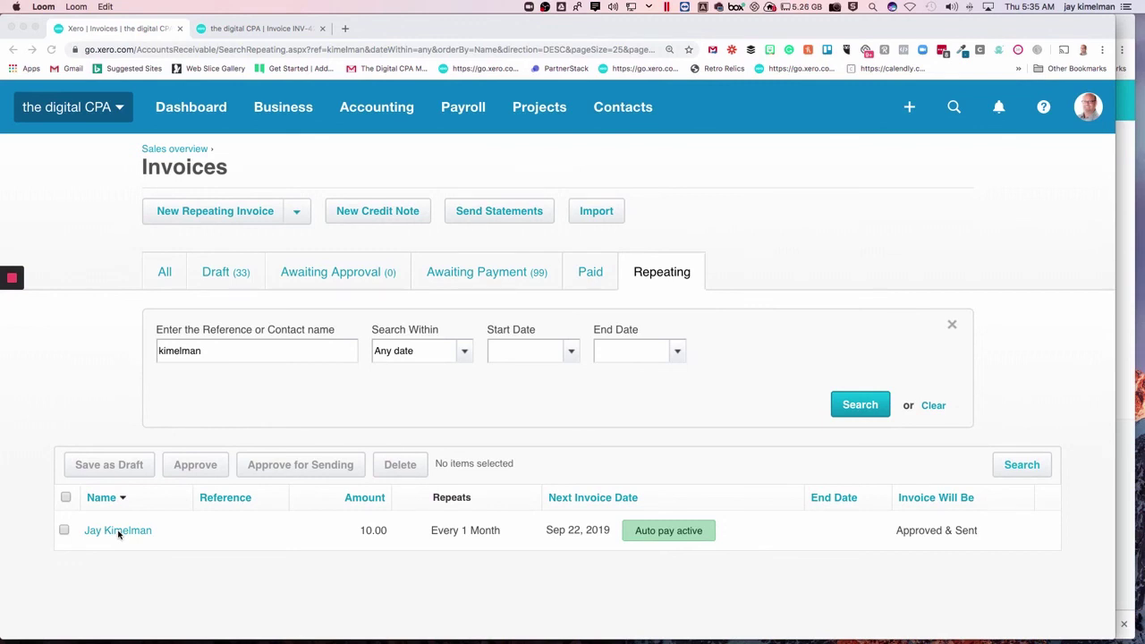
Check the monthly 10.00 repeating invoice now shows Auto pay active
{"action": "mouse_move", "coordinate": [12, 307]}
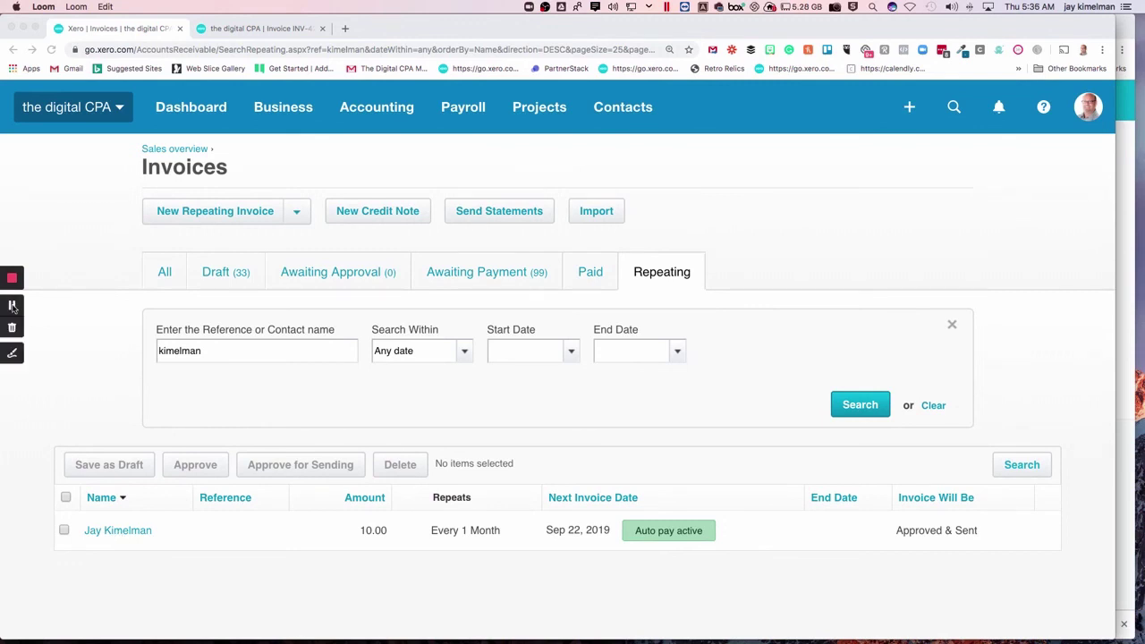